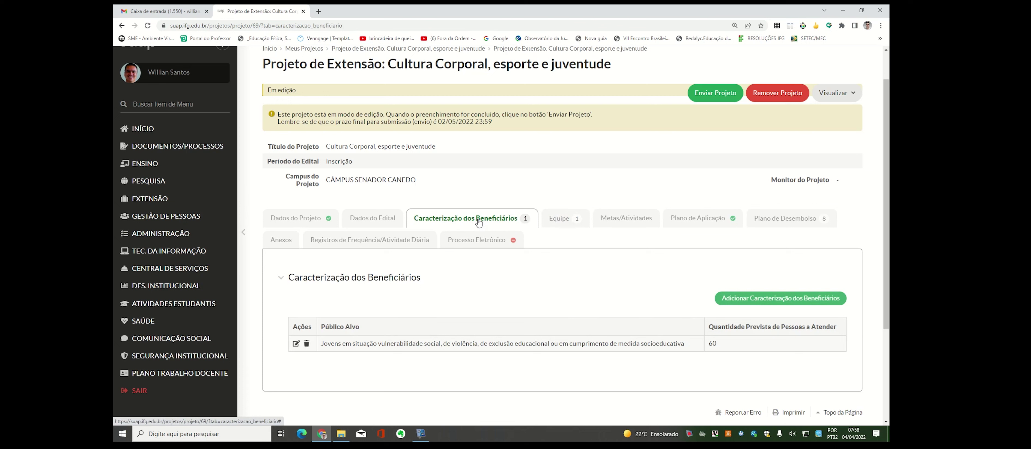
- Show the Equipe tab's team table, which lists only the coordinator at 40 hours
{"action": "left_click", "coordinate": [564, 223]}
{"action": "scroll", "coordinate": [536, 276], "scroll_direction": "down", "scroll_amount": 3}
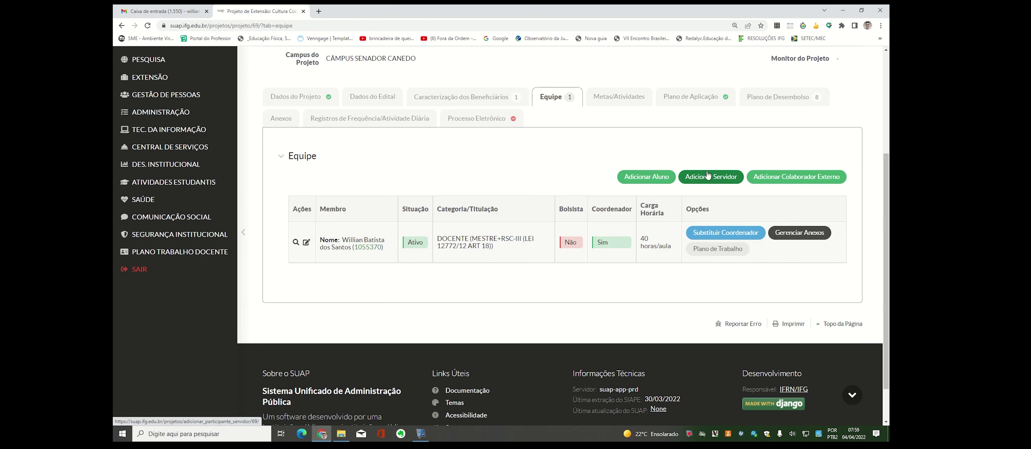
- Start a new servidor entry with Bolsista set to Não and Carga Horária 8
{"action": "left_click", "coordinate": [716, 181]}
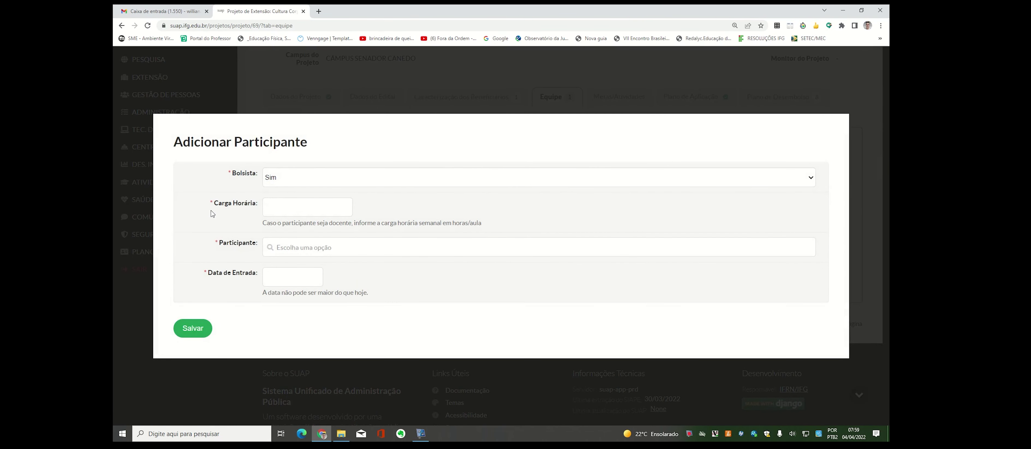
{"action": "left_click", "coordinate": [307, 184]}
{"action": "left_click", "coordinate": [296, 200]}
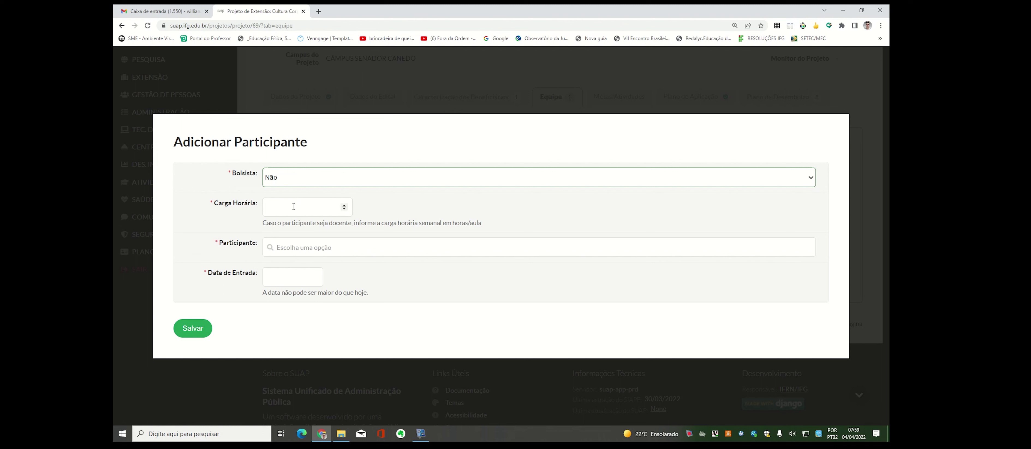
{"action": "left_click", "coordinate": [294, 207]}
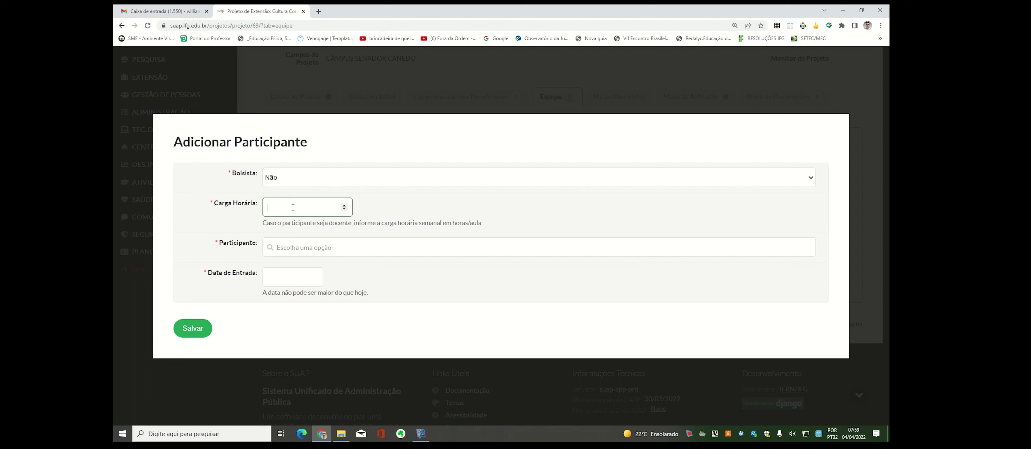
{"action": "type", "text": "8"}
- Search for the staff member by name and select them as Participante
{"action": "left_click", "coordinate": [312, 247]}
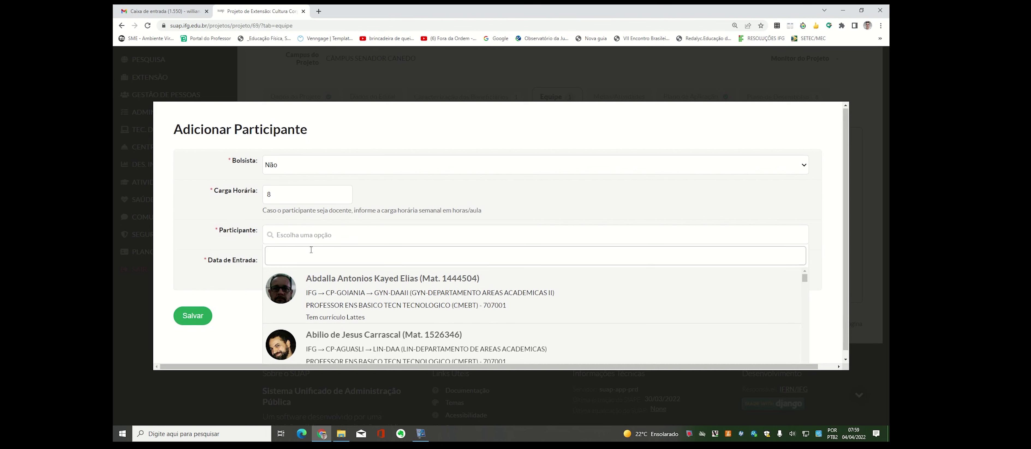
{"action": "scroll", "coordinate": [467, 291], "scroll_direction": "down", "scroll_amount": 2}
{"action": "scroll", "coordinate": [466, 291], "scroll_direction": "up", "scroll_amount": 2}
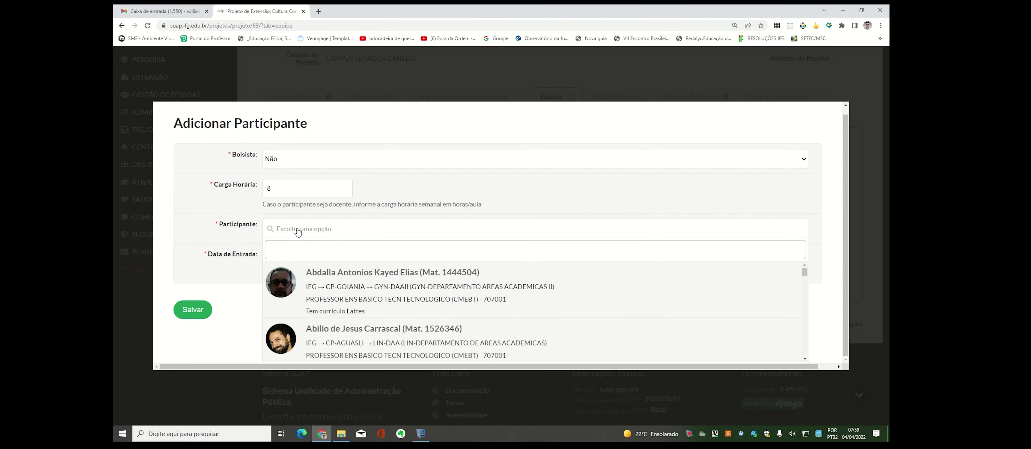
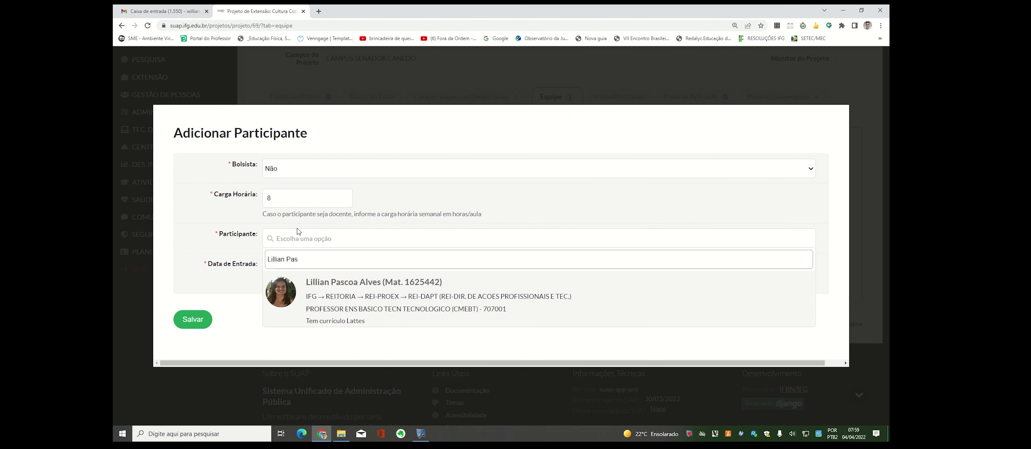
{"action": "left_click", "coordinate": [349, 296]}
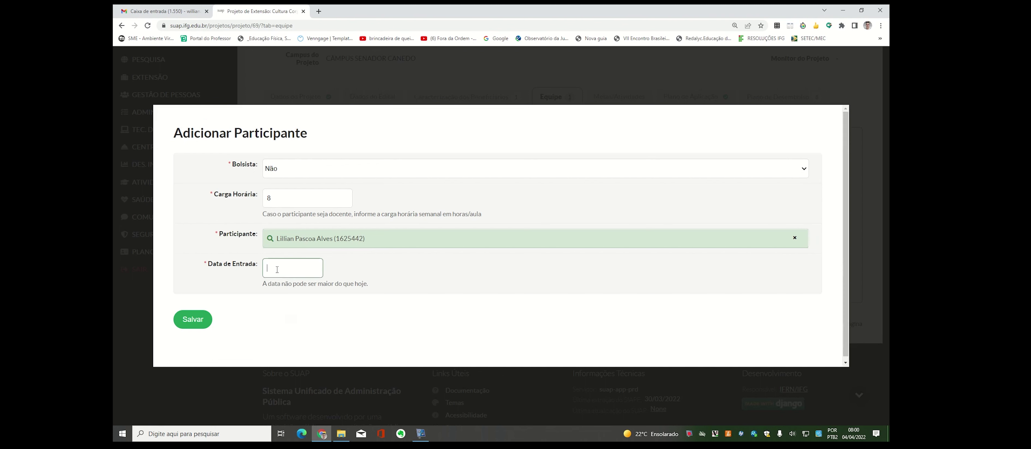
- Set Data de Entrada to 01/08/2022 and save the new team member
{"action": "left_click", "coordinate": [287, 261]}
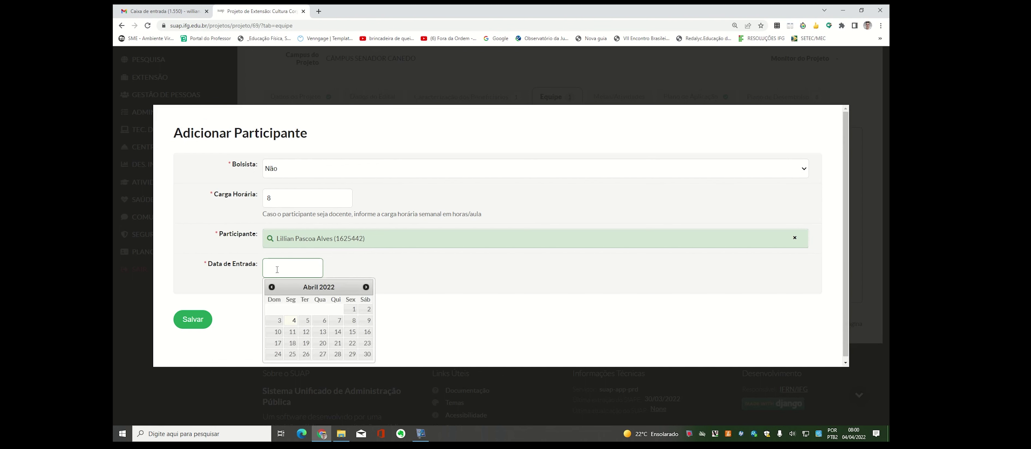
{"action": "left_click", "coordinate": [367, 285]}
{"action": "left_click", "coordinate": [366, 285]}
{"action": "left_click", "coordinate": [366, 285]}
{"action": "left_click", "coordinate": [366, 285]}
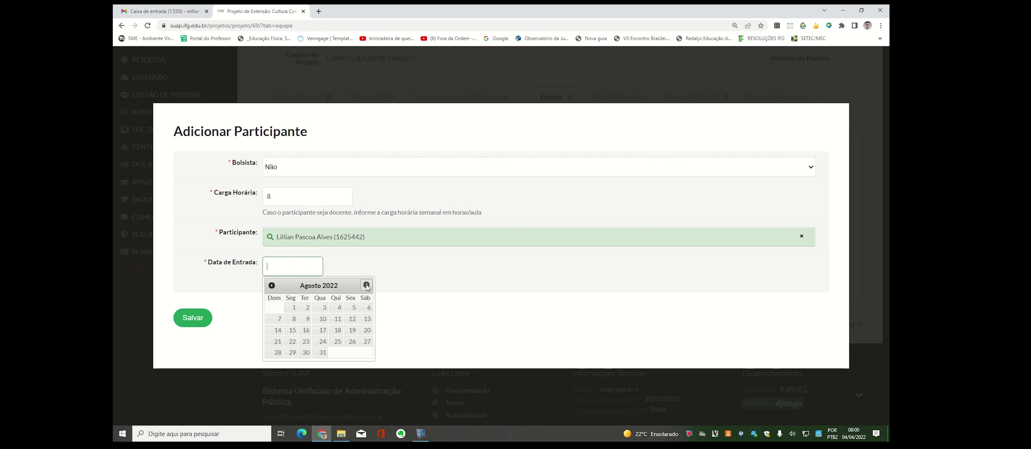
{"action": "left_click", "coordinate": [366, 285]}
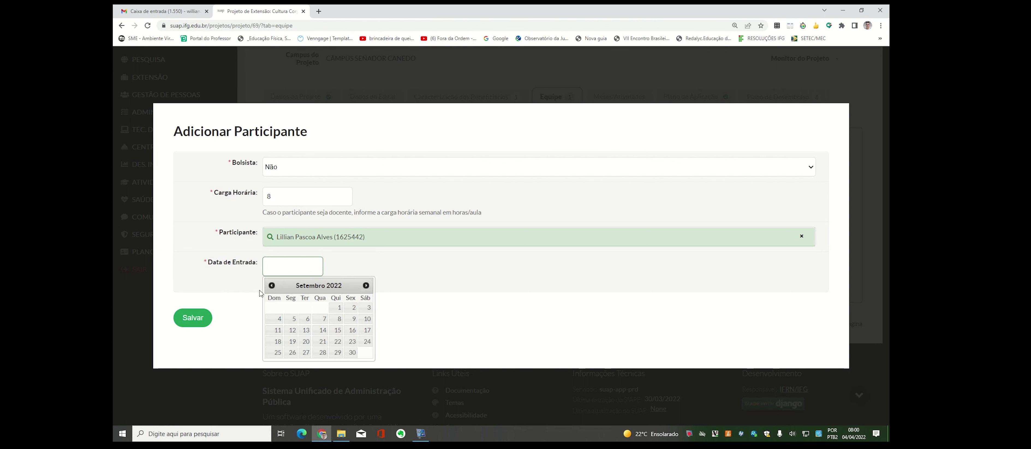
{"action": "left_click", "coordinate": [272, 285]}
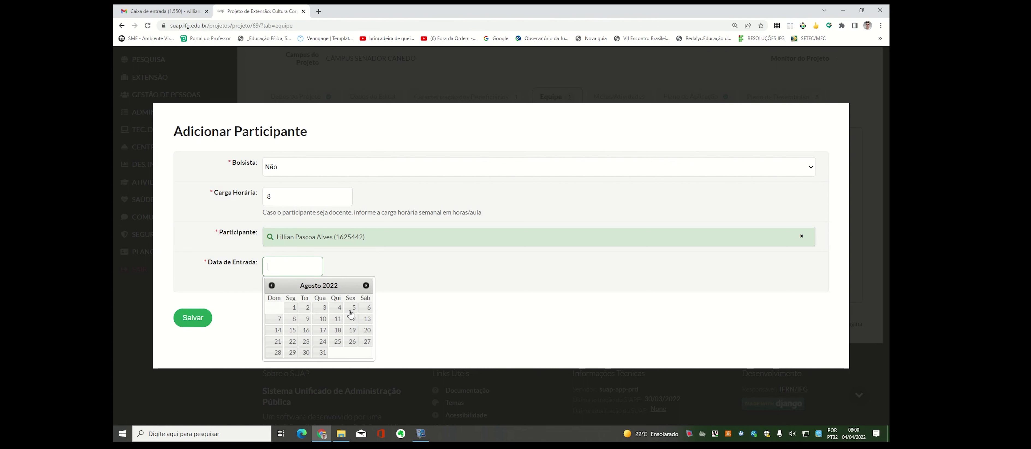
{"action": "left_click", "coordinate": [294, 308]}
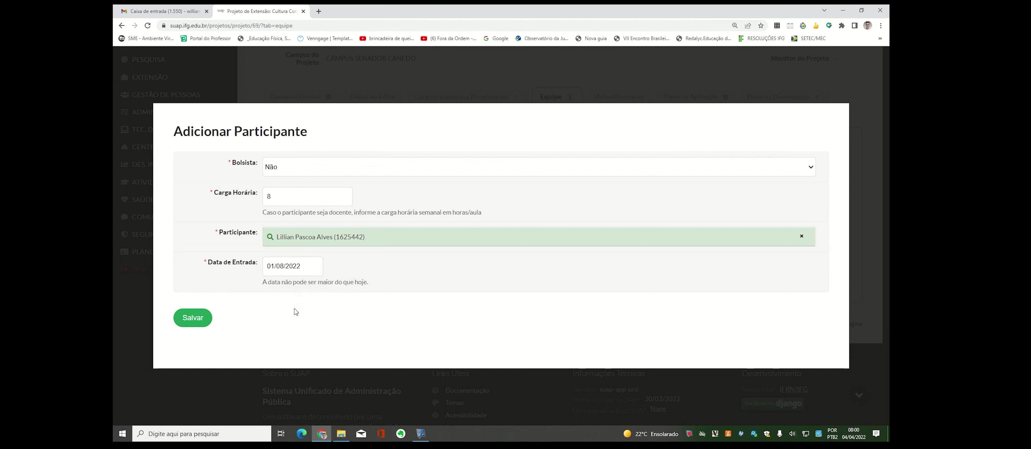
{"action": "left_click", "coordinate": [200, 316]}
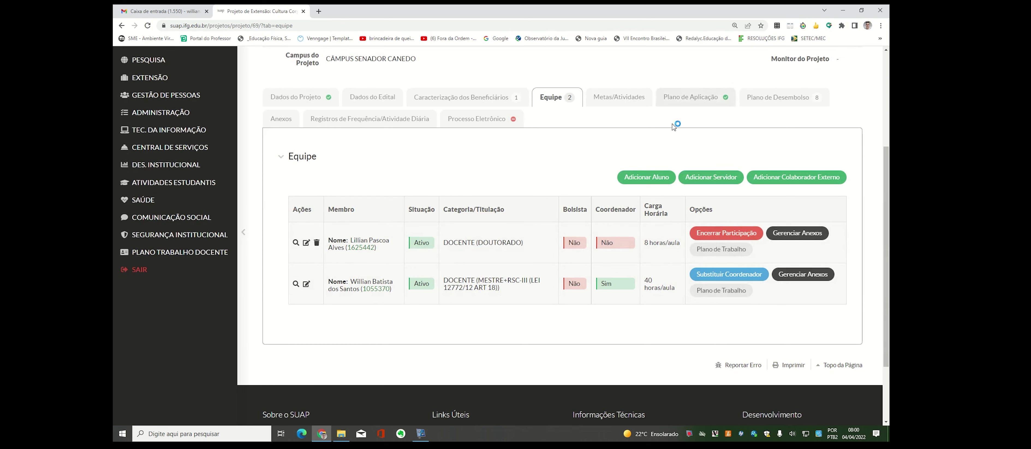
{"action": "left_click", "coordinate": [649, 179]}
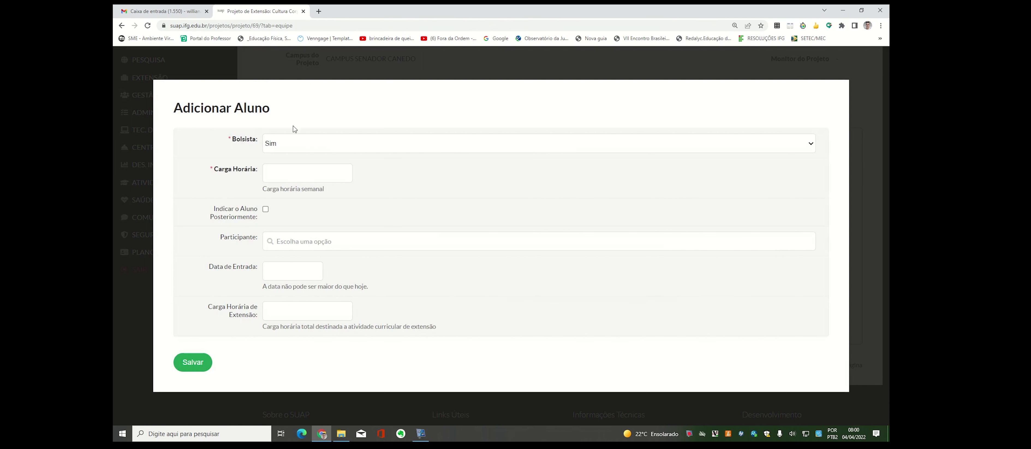
- Keep the student as a scholarship holder with 6 weekly hours and pick the searched student
{"action": "left_click", "coordinate": [286, 151]}
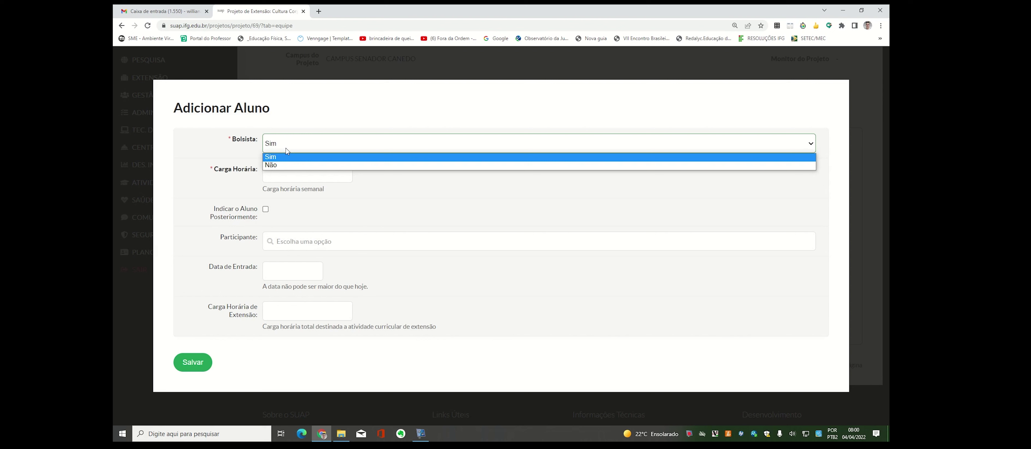
{"action": "left_click", "coordinate": [286, 149]}
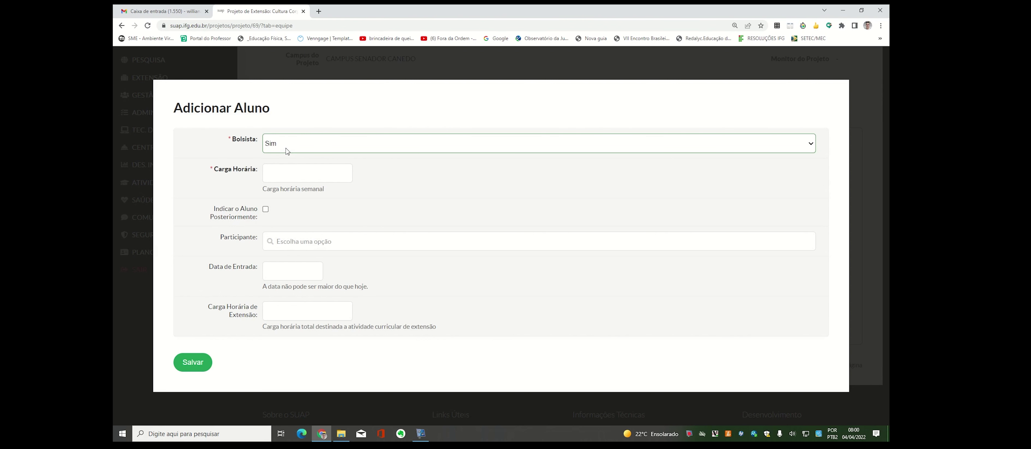
{"action": "left_click", "coordinate": [282, 175]}
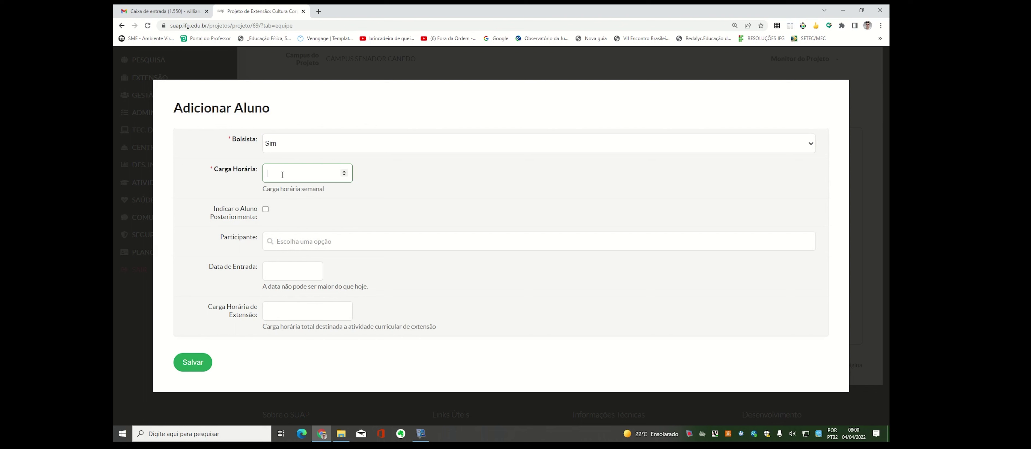
{"action": "type", "text": "6"}
{"action": "left_click", "coordinate": [285, 245]}
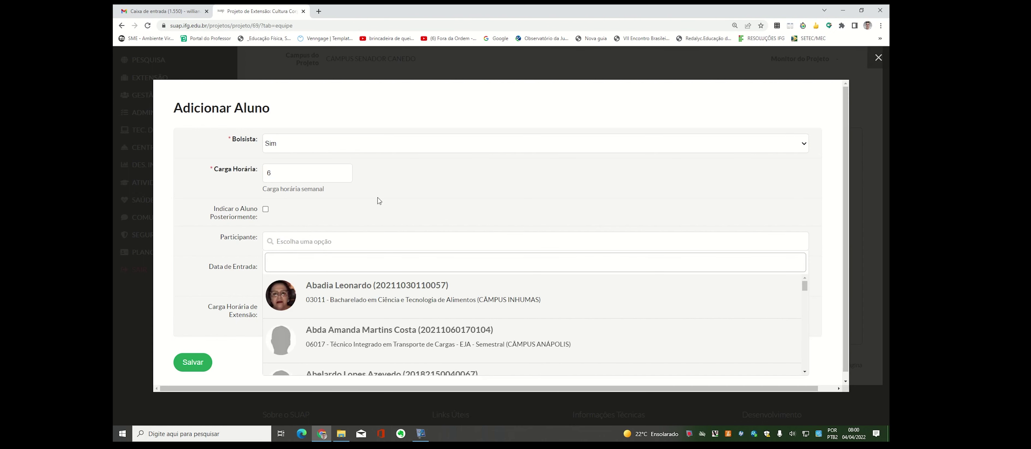
{"action": "type", "text": "abilio"}
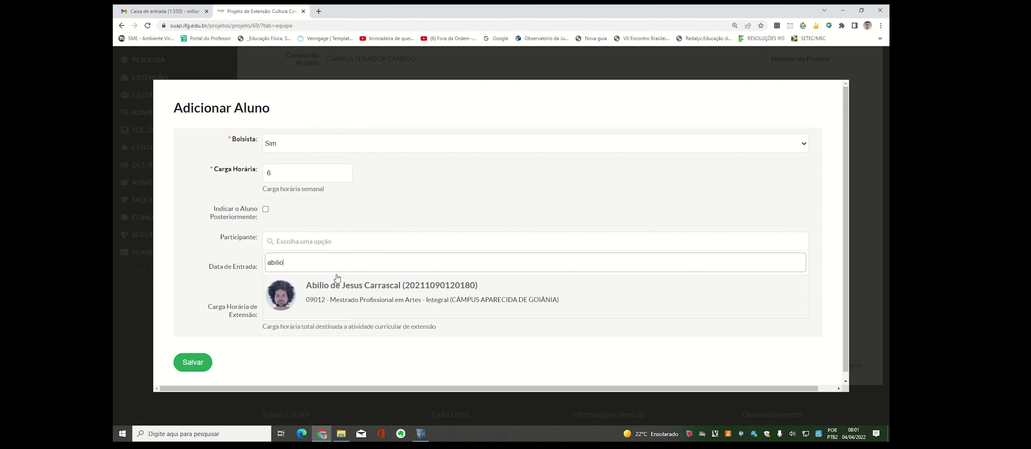
{"action": "left_click", "coordinate": [335, 293]}
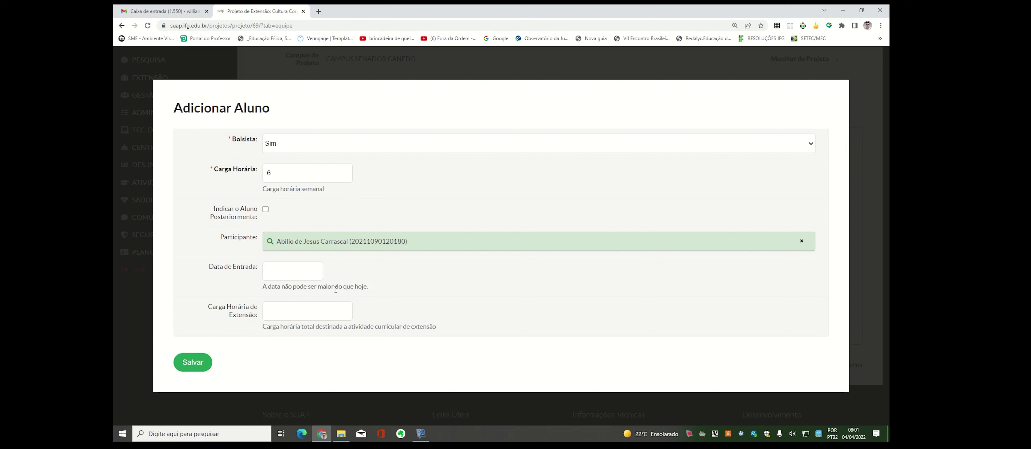
- Set Data de Entrada to 01/09/2022, enter 42 extension hours, and submit the student
{"action": "left_click", "coordinate": [269, 272]}
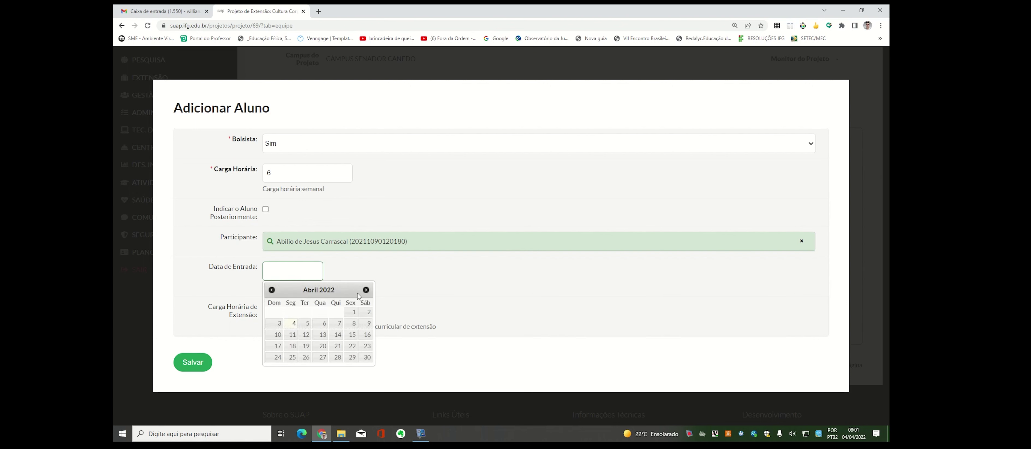
{"action": "left_click", "coordinate": [365, 289]}
{"action": "left_click", "coordinate": [366, 290]}
{"action": "left_click", "coordinate": [366, 290]}
{"action": "left_click", "coordinate": [366, 290]}
{"action": "left_click", "coordinate": [366, 289]}
{"action": "left_click", "coordinate": [366, 290]}
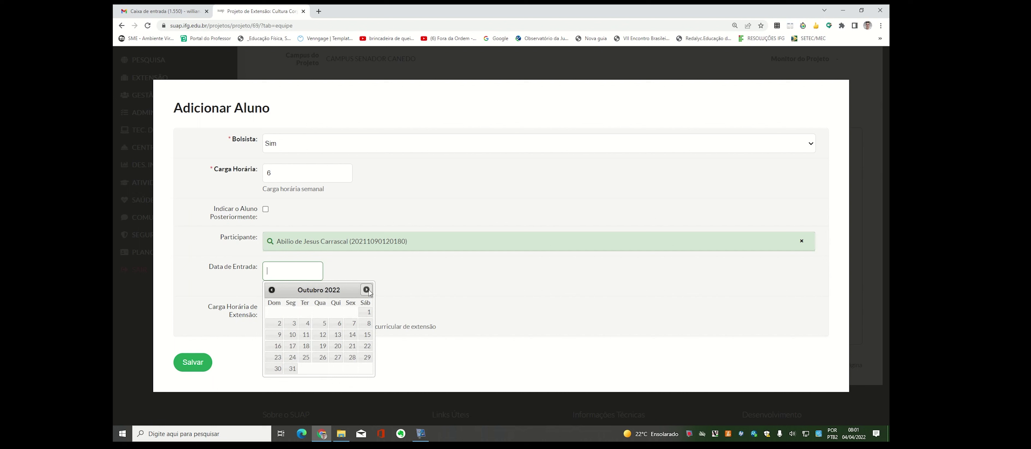
{"action": "left_click", "coordinate": [272, 290]}
{"action": "left_click", "coordinate": [341, 312]}
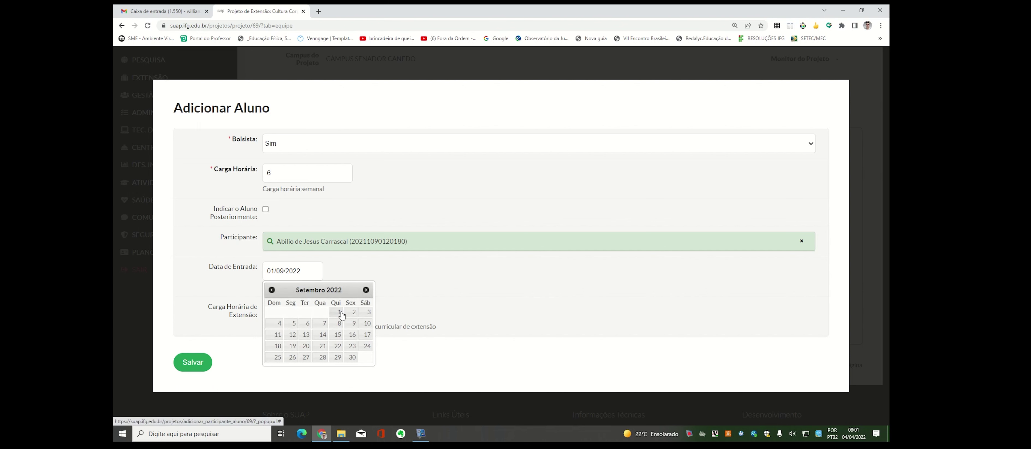
{"action": "left_click", "coordinate": [272, 315]}
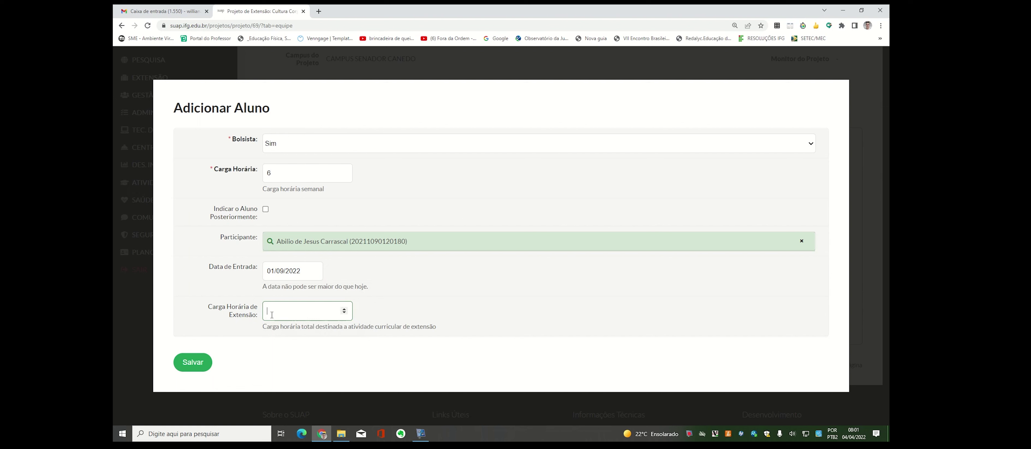
{"action": "type", "text": "42"}
{"action": "left_click", "coordinate": [203, 363]}
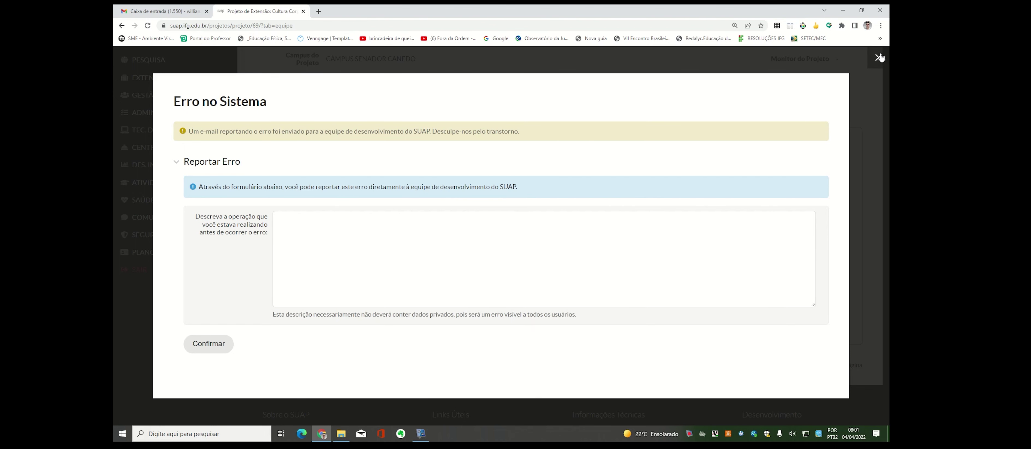
- Close the Erro no Sistema error report dialog
{"action": "left_click", "coordinate": [879, 60]}
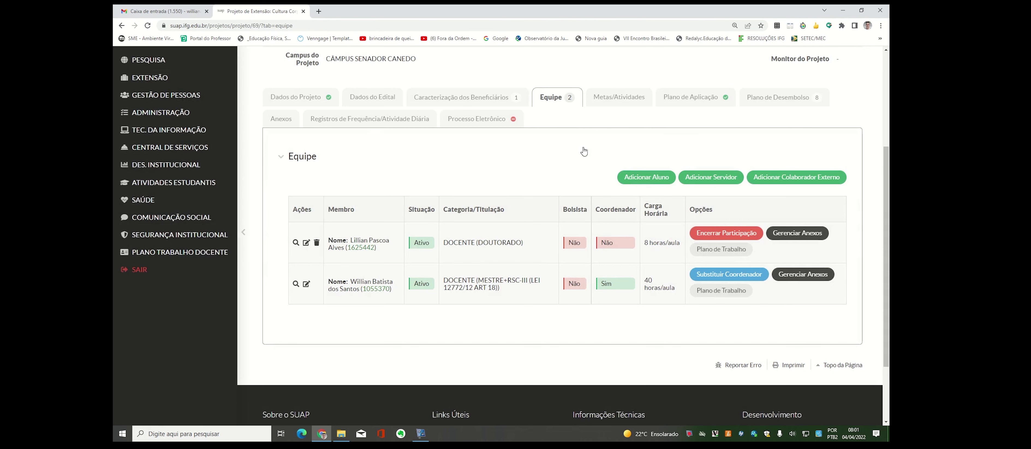
- Add a student with 6 weekly hours, marked Indicar o Aluno Posteriormente, plus 42 extension hours, and save
{"action": "left_click", "coordinate": [650, 179]}
{"action": "left_click", "coordinate": [276, 172]}
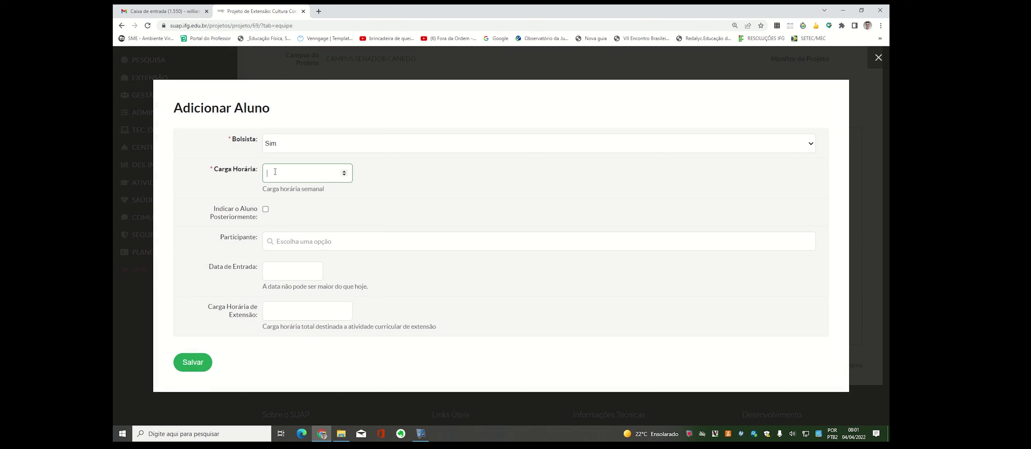
{"action": "type", "text": "6"}
{"action": "left_click", "coordinate": [266, 209]}
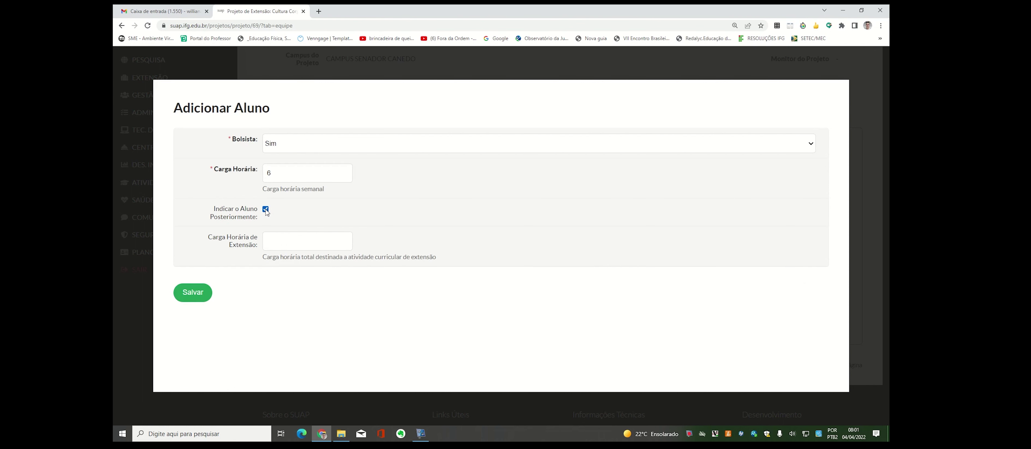
{"action": "left_click", "coordinate": [274, 242]}
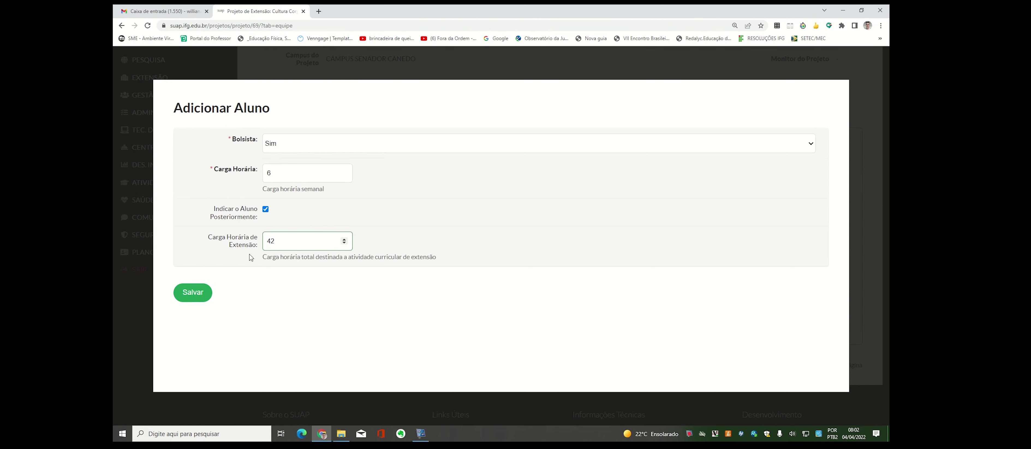
{"action": "left_click", "coordinate": [200, 294]}
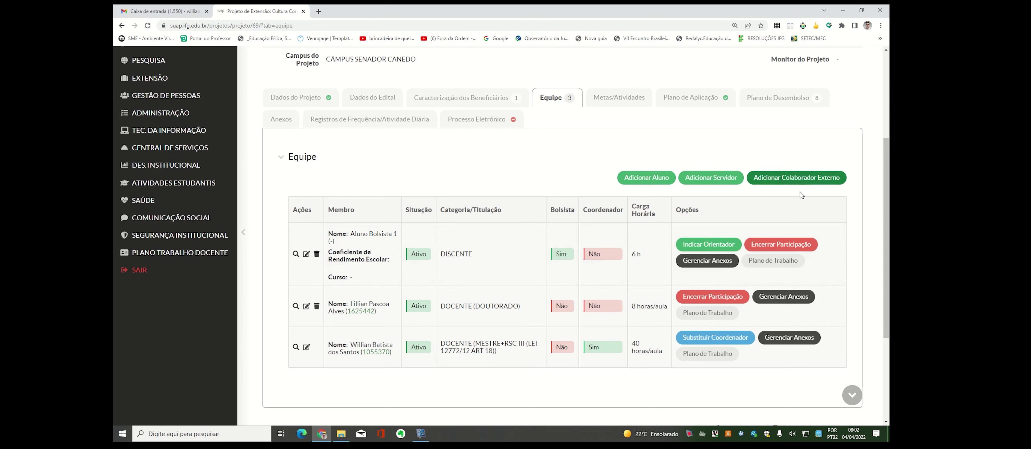
- Open the Adicionar Colaborador Externo form on the Equipe tab
{"action": "left_click", "coordinate": [786, 183]}
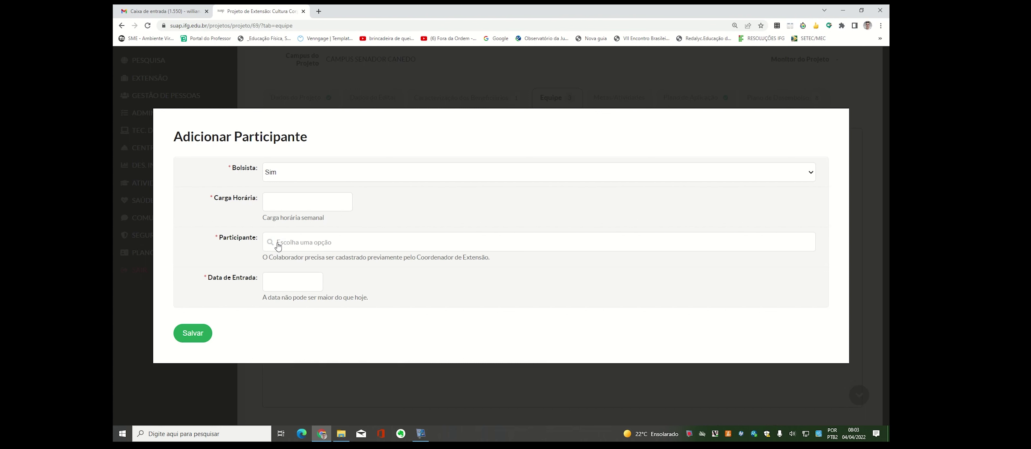
- Find no participants in the search list and close the Adicionar Participante form unsaved
{"action": "left_click", "coordinate": [280, 245]}
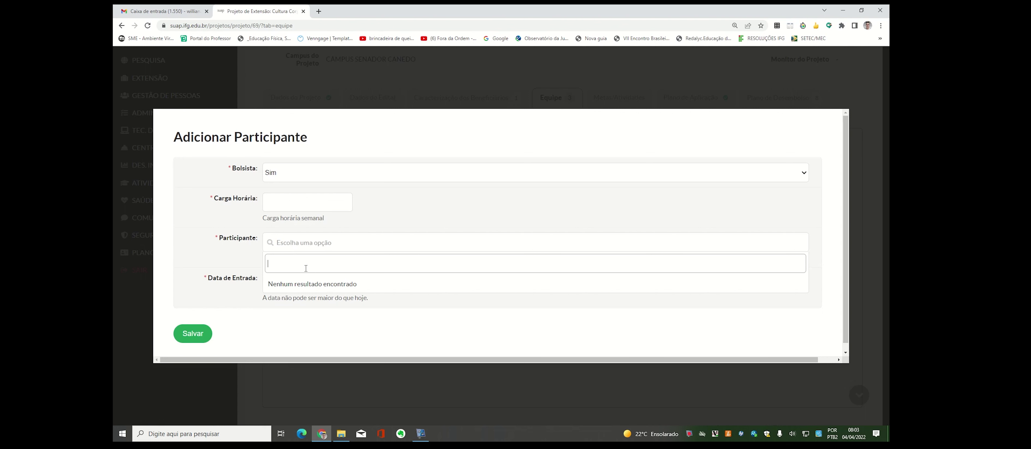
{"action": "key", "text": "BackSpace"}
{"action": "left_click", "coordinate": [294, 320]}
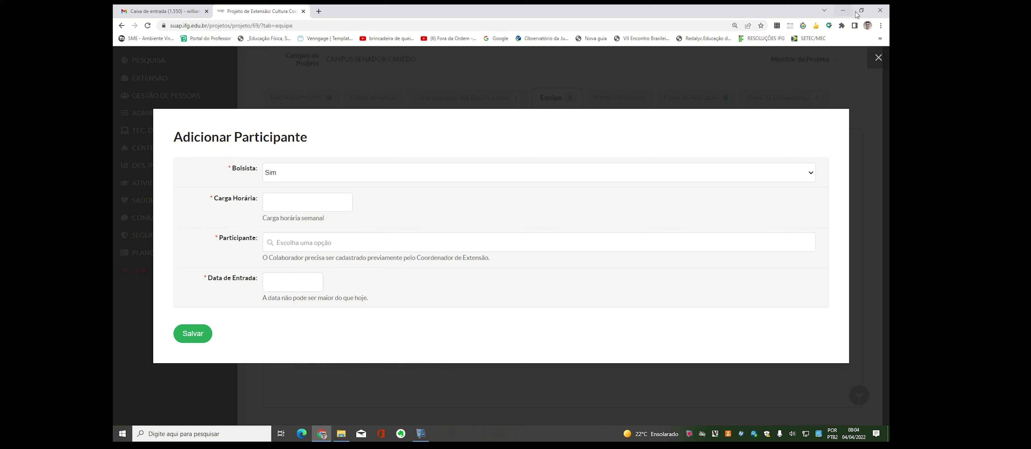
{"action": "left_click", "coordinate": [878, 62]}
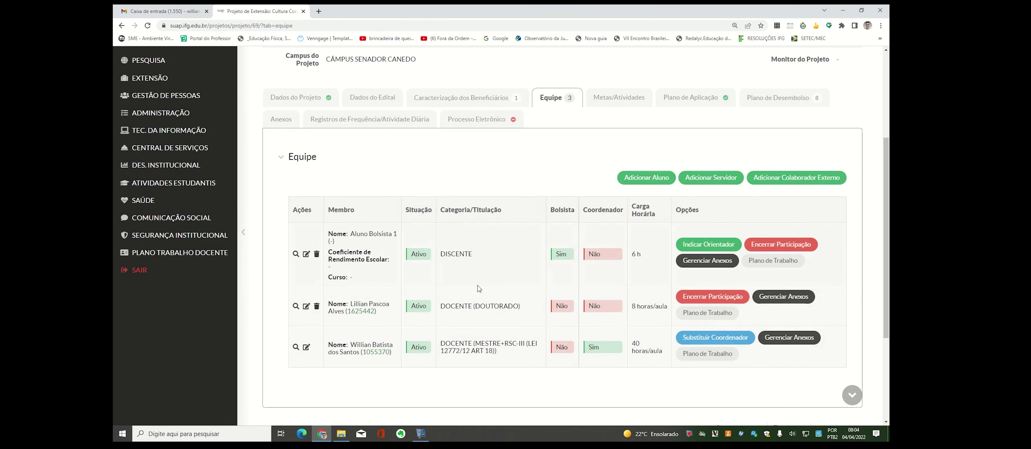